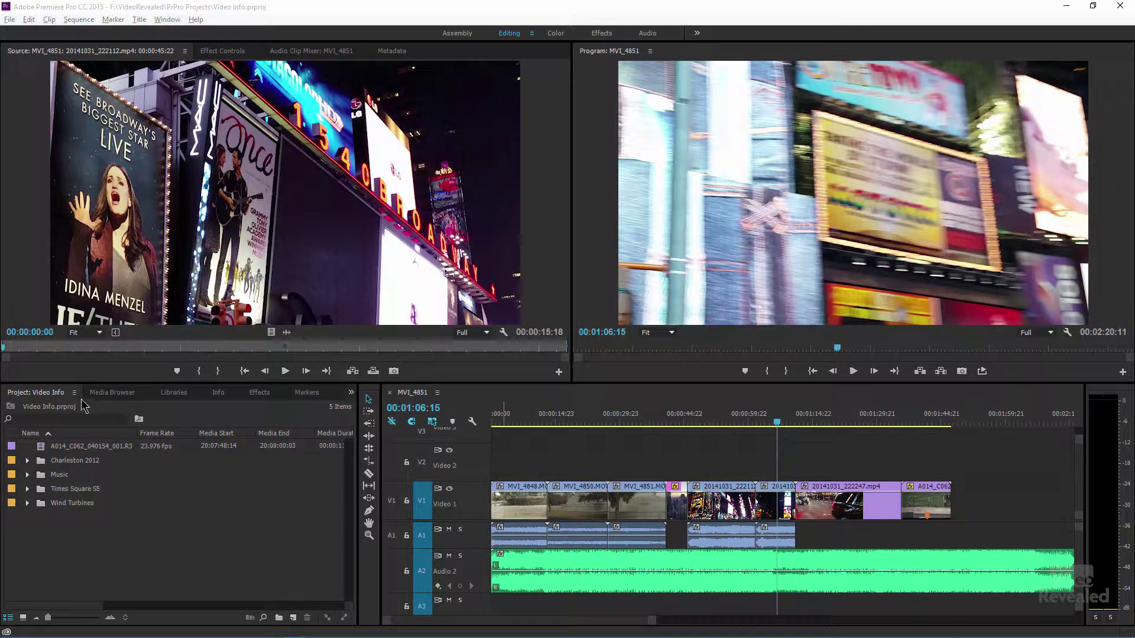
- Switch the lower-left panel group to the Media Browser
{"action": "left_click", "coordinate": [114, 393]}
- Cycle through the Libraries, Info and Effects tabs, ending on the Info panel
{"action": "left_click", "coordinate": [174, 394]}
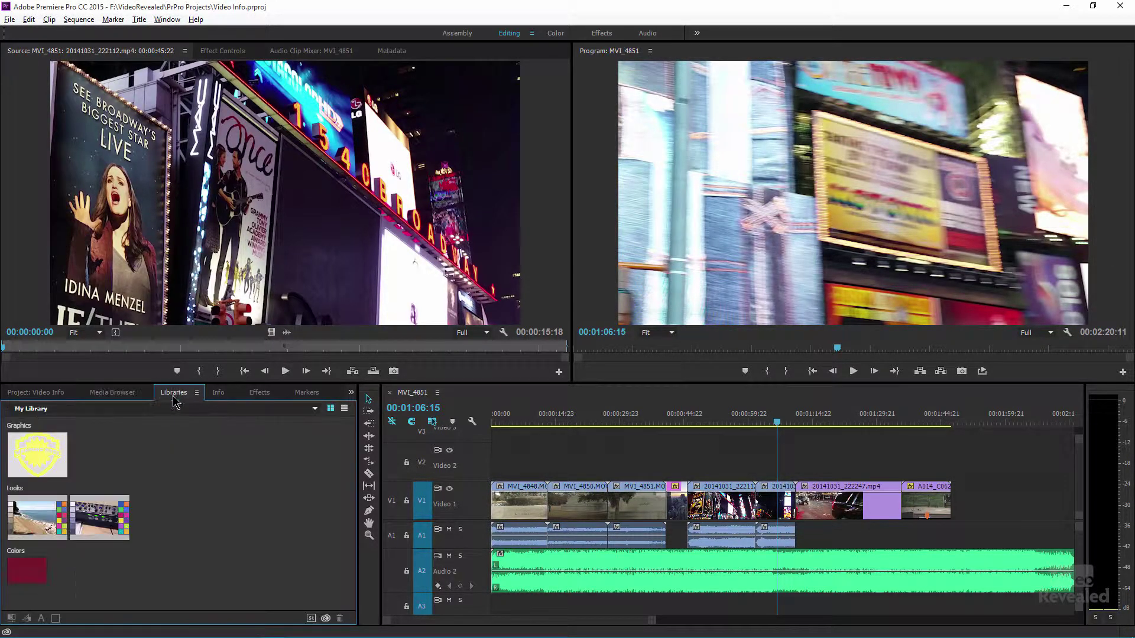
{"action": "left_click", "coordinate": [219, 394]}
{"action": "left_click", "coordinate": [259, 394]}
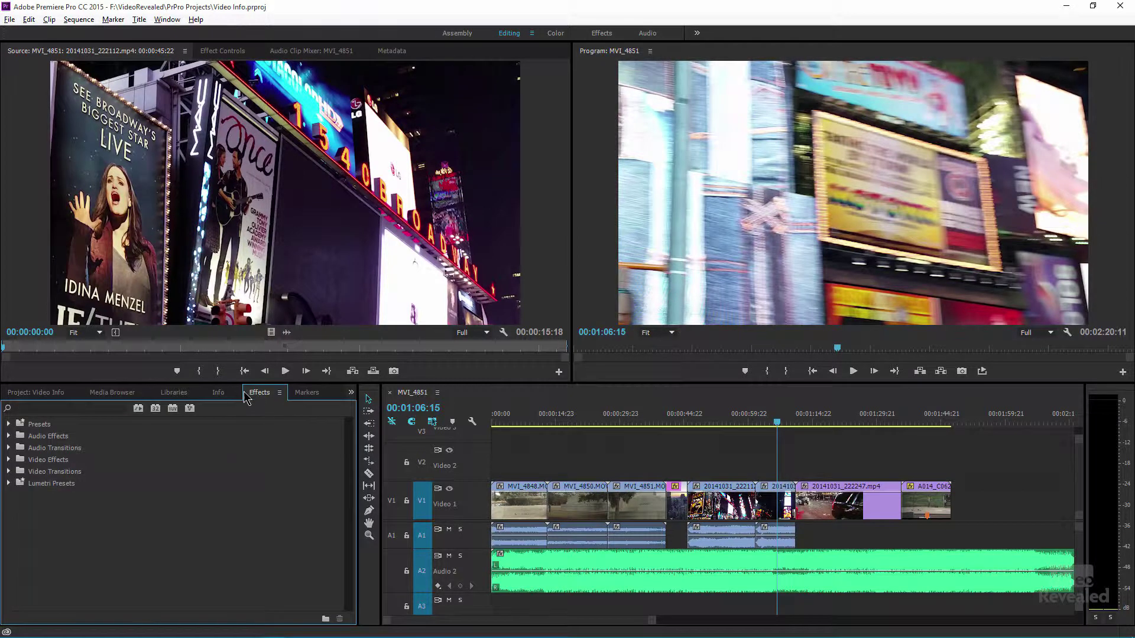
{"action": "left_click", "coordinate": [218, 395]}
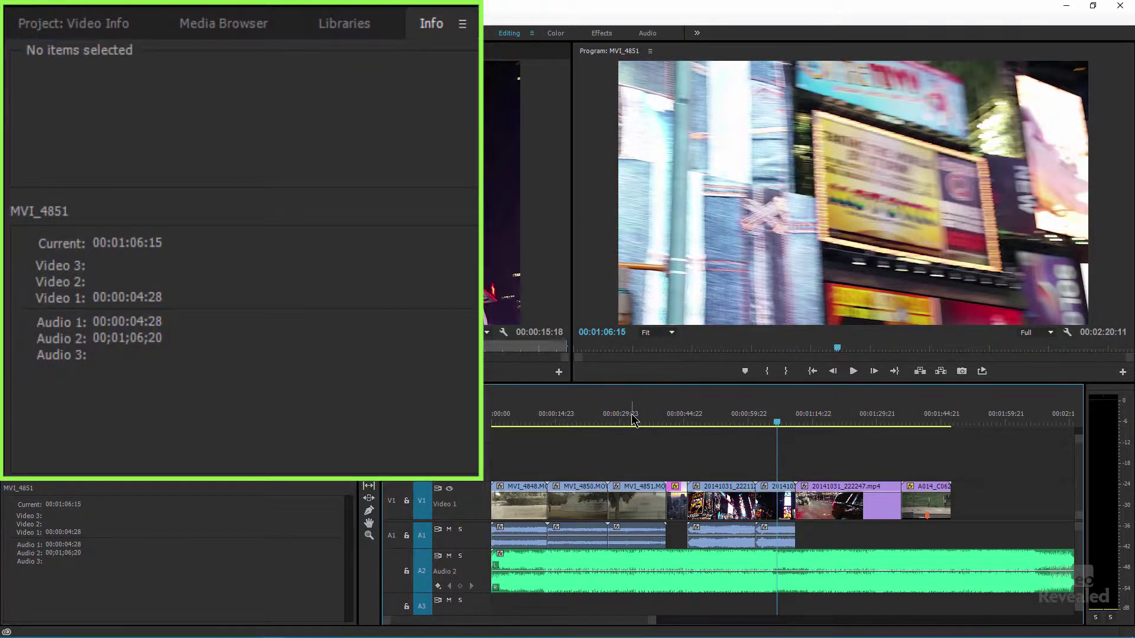
- Scrub the playhead back, enable Program monitor timecode overlays, and select MVI_4850.MOV
{"action": "left_click", "coordinate": [606, 421]}
{"action": "left_click_drag", "start_coordinate": [606, 422], "coordinate": [567, 424]}
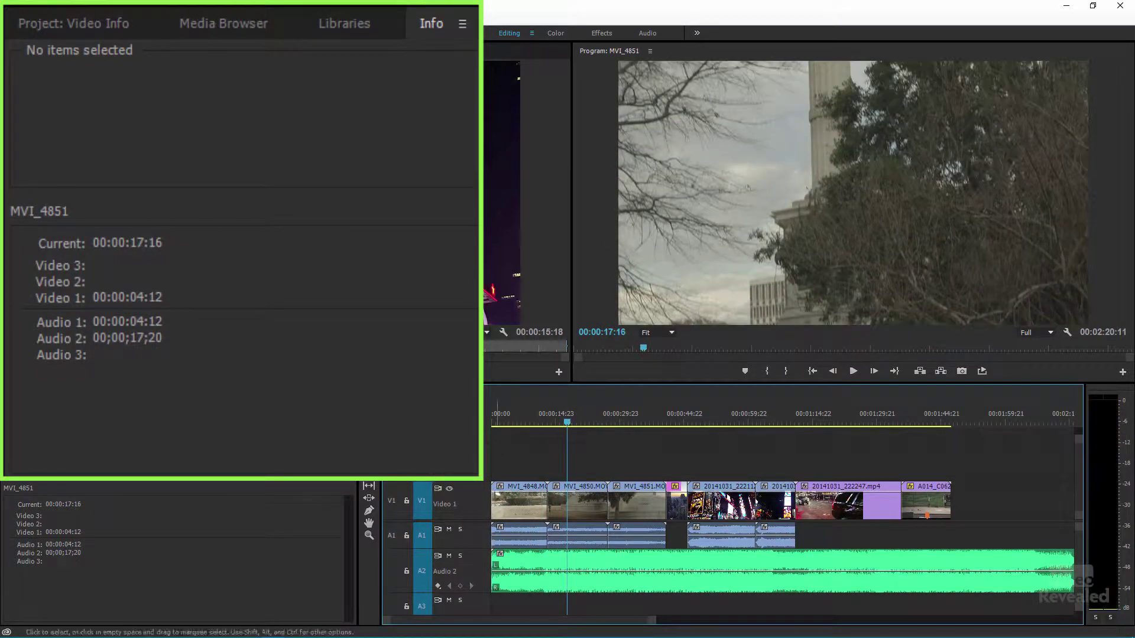
{"action": "left_click", "coordinate": [1068, 333]}
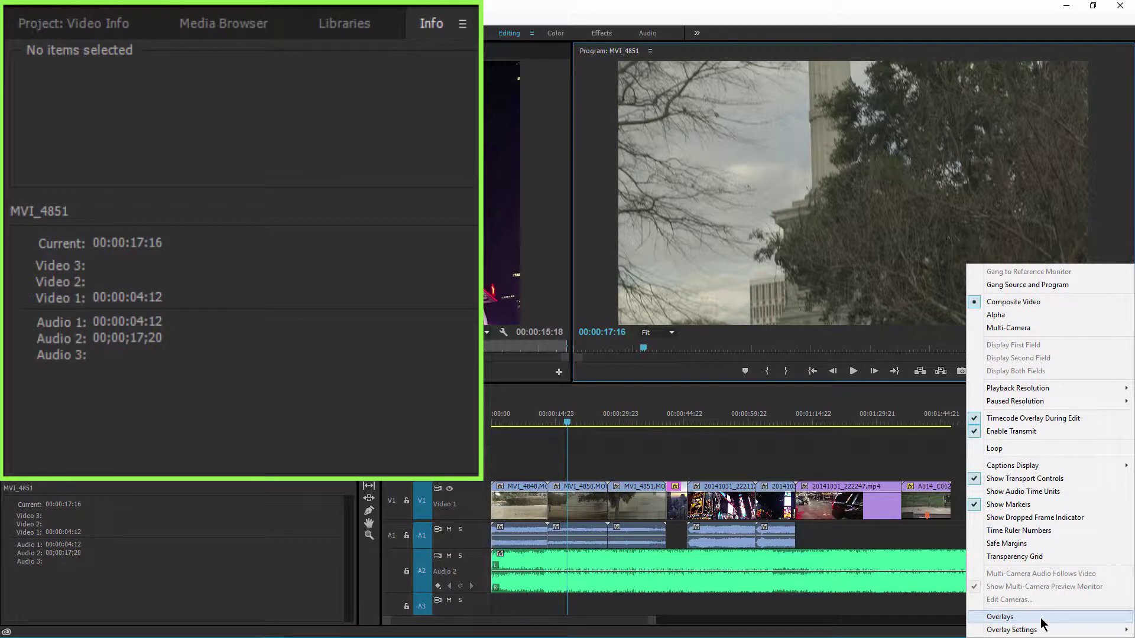
{"action": "left_click", "coordinate": [1041, 619]}
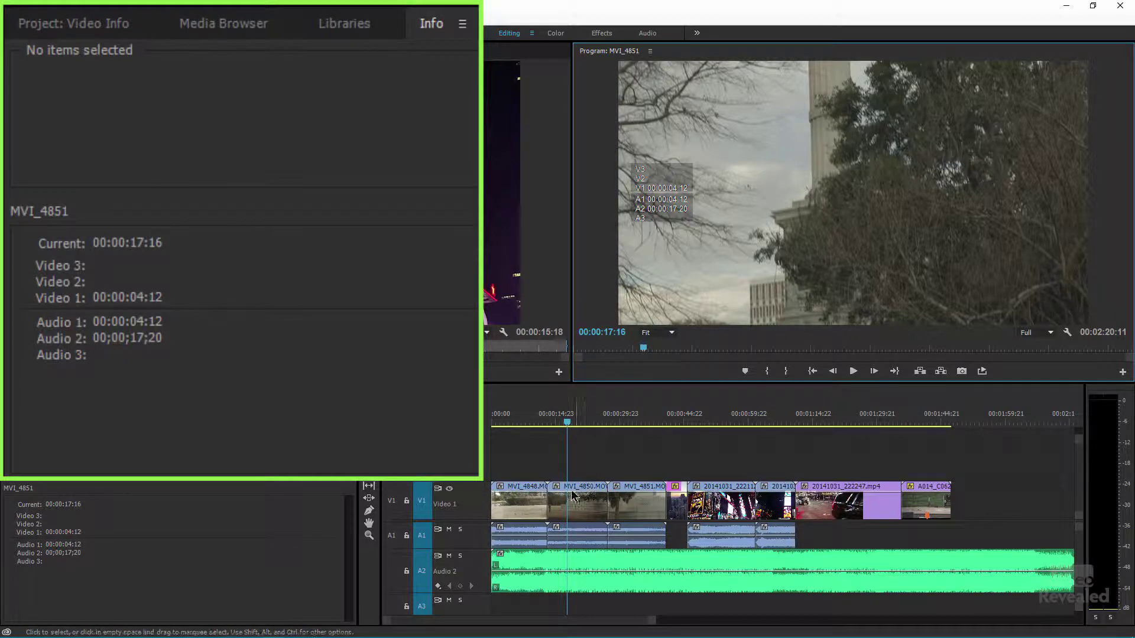
{"action": "left_click", "coordinate": [585, 497]}
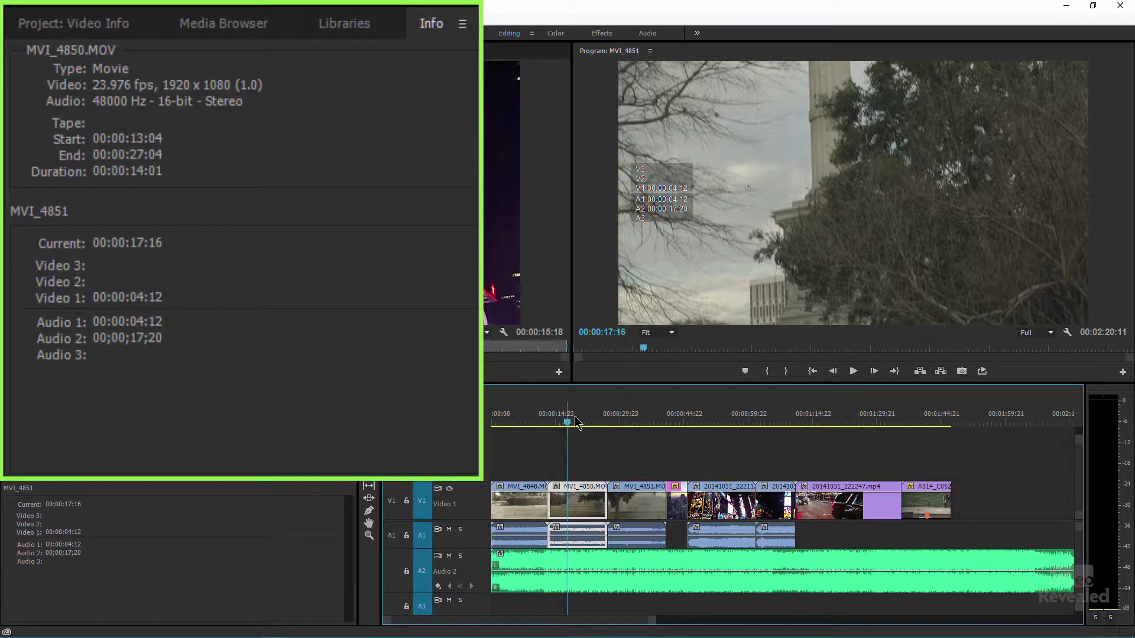
- Ripple-trim MVI_4850.MOV's tail at 00:00:20:17 with W, shortening it to 00:00:07:13
{"action": "left_click_drag", "start_coordinate": [574, 419], "coordinate": [579, 422]}
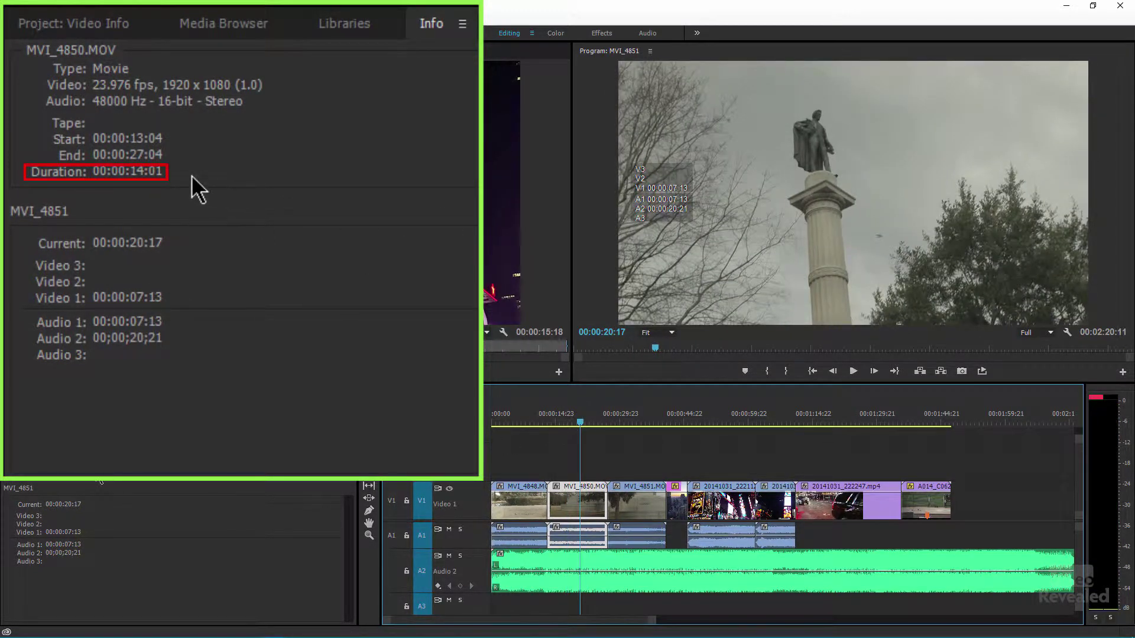
{"action": "key", "text": "w"}
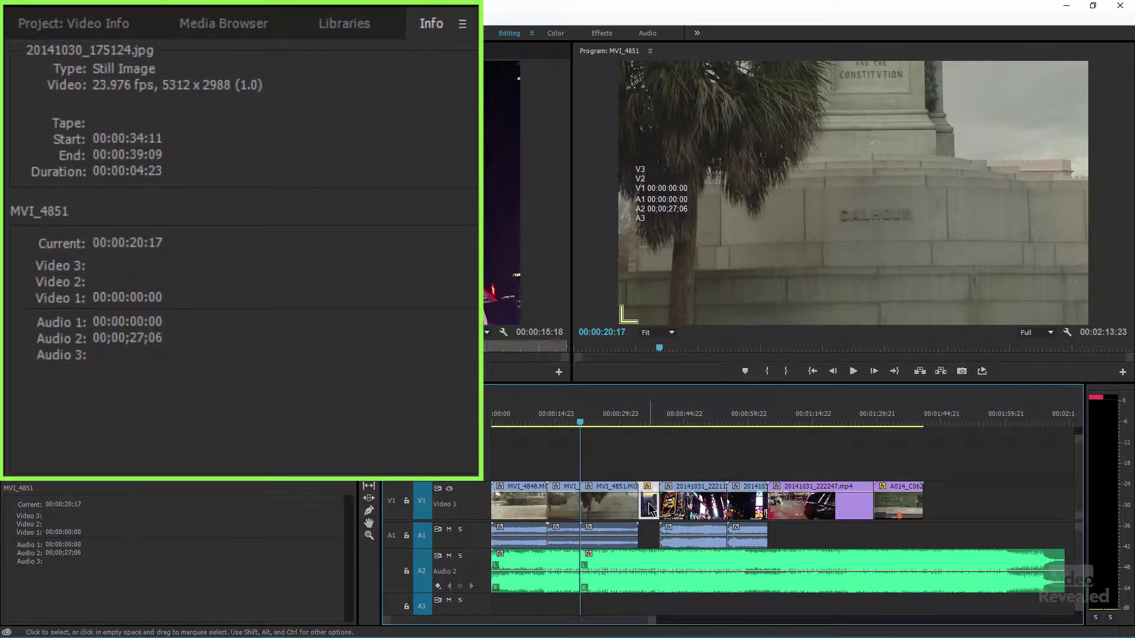
- Place the playhead at 00:00:35:17 and select the Rampant Business as Usual.wav clip on A2
{"action": "left_click_drag", "start_coordinate": [642, 423], "coordinate": [644, 424]}
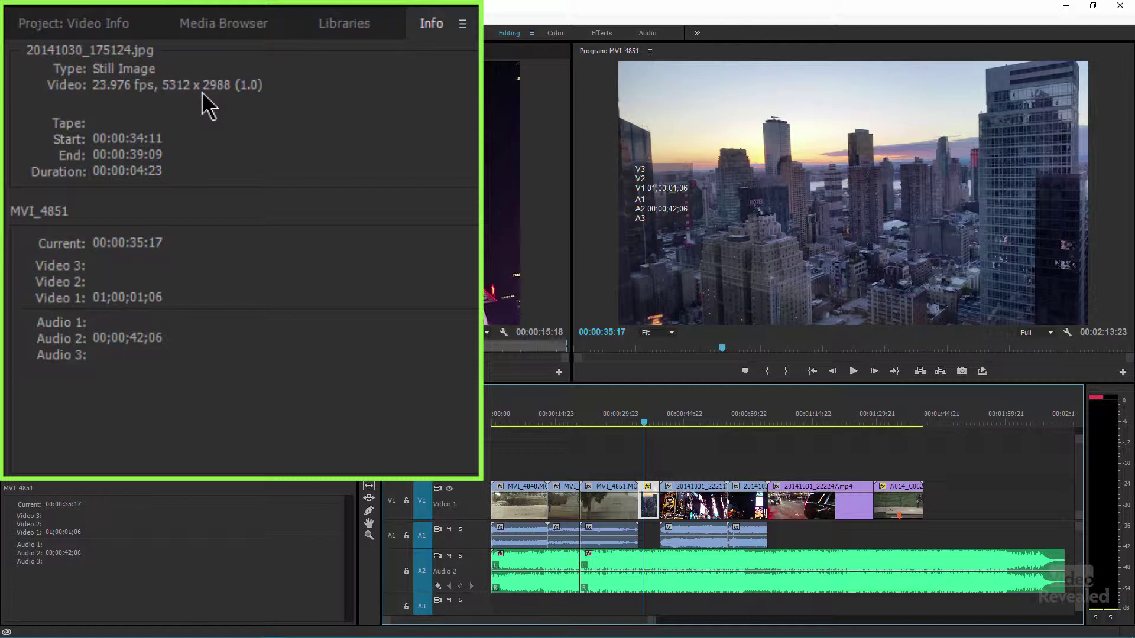
{"action": "left_click", "coordinate": [632, 563]}
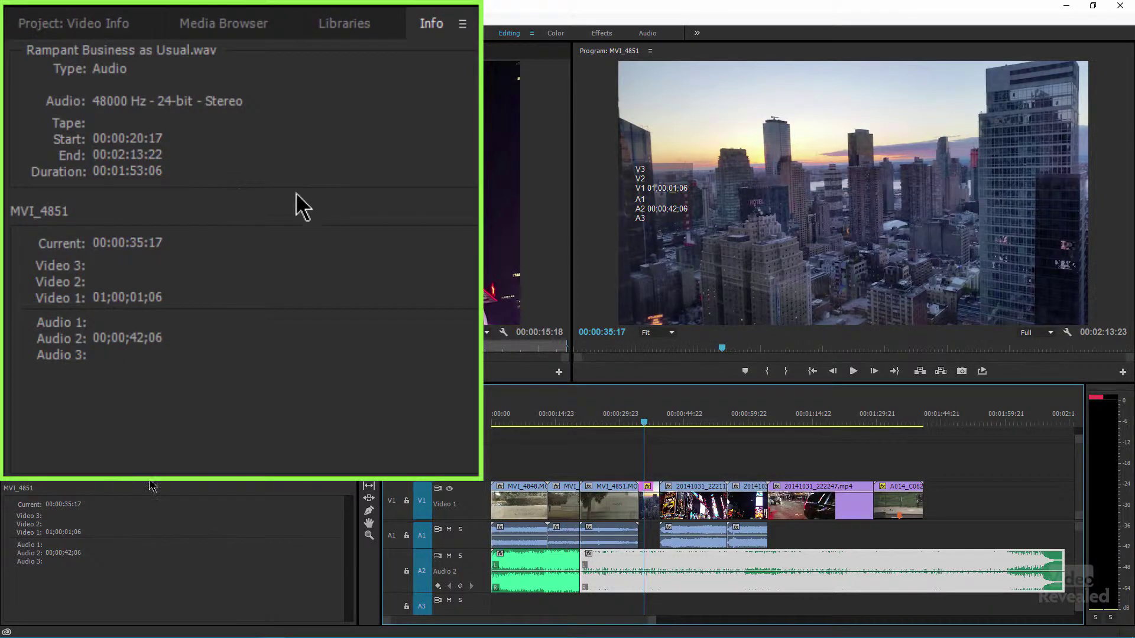
- In the Project bin, expand the Charleston 2012 and 100EOSSD folders
{"action": "left_click", "coordinate": [68, 394]}
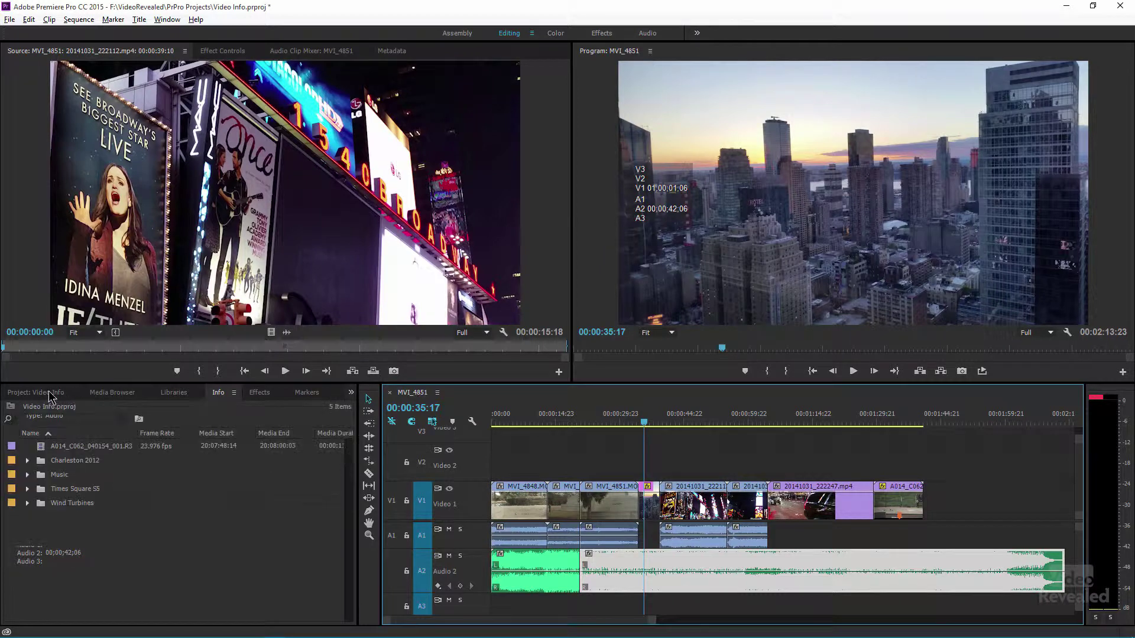
{"action": "left_click", "coordinate": [28, 461]}
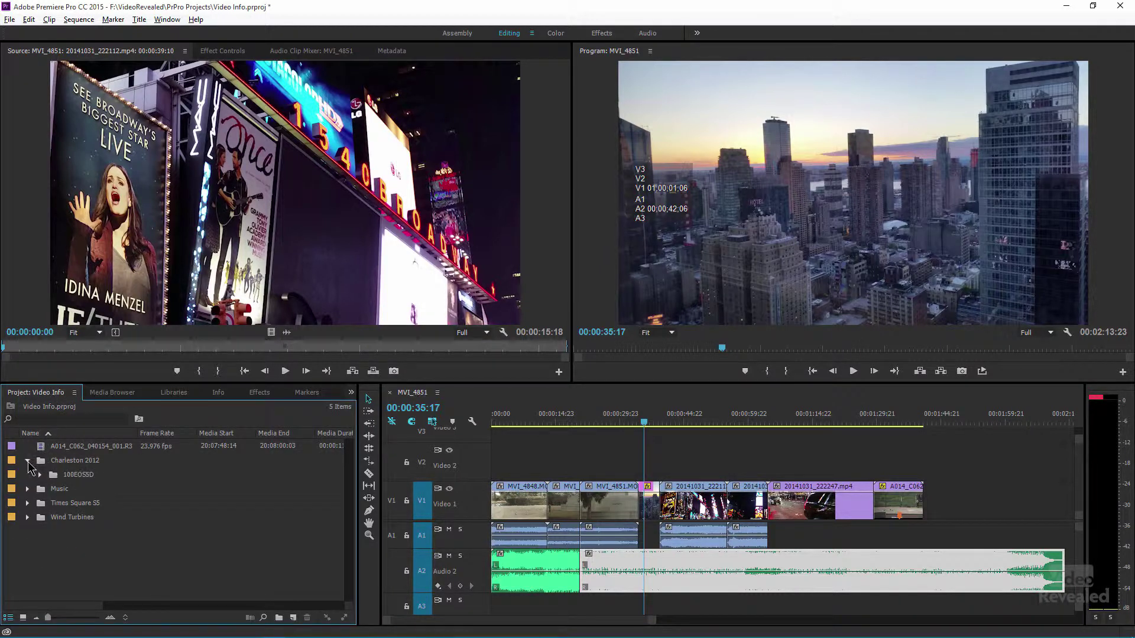
{"action": "left_click", "coordinate": [40, 474]}
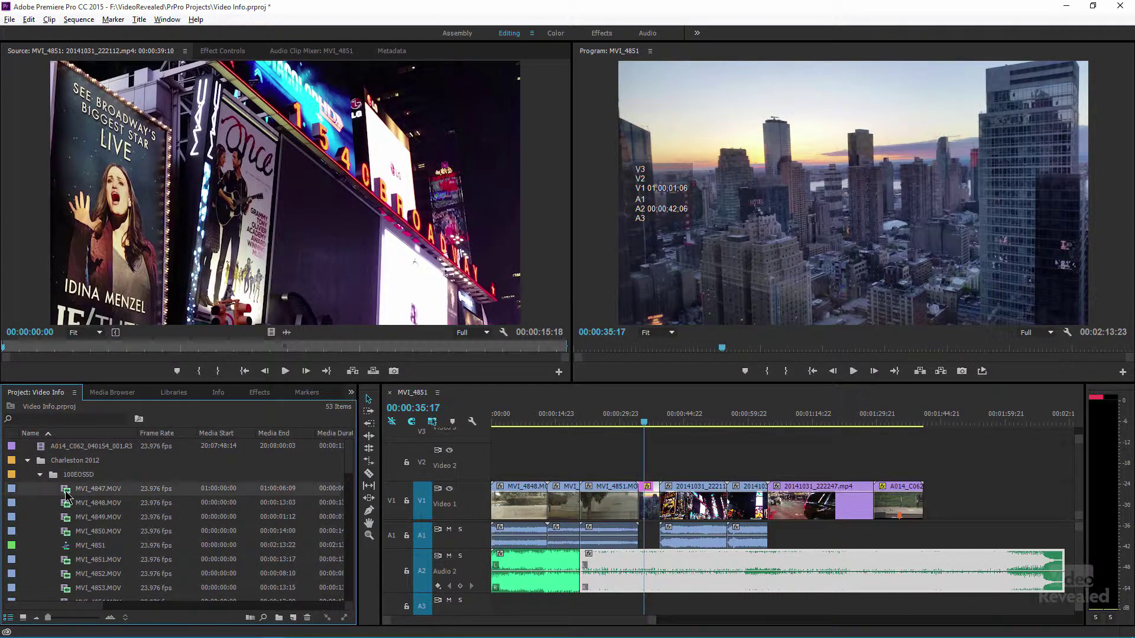
- Move the Info panel into the Project panel group and widen that group
{"action": "left_click", "coordinate": [220, 393]}
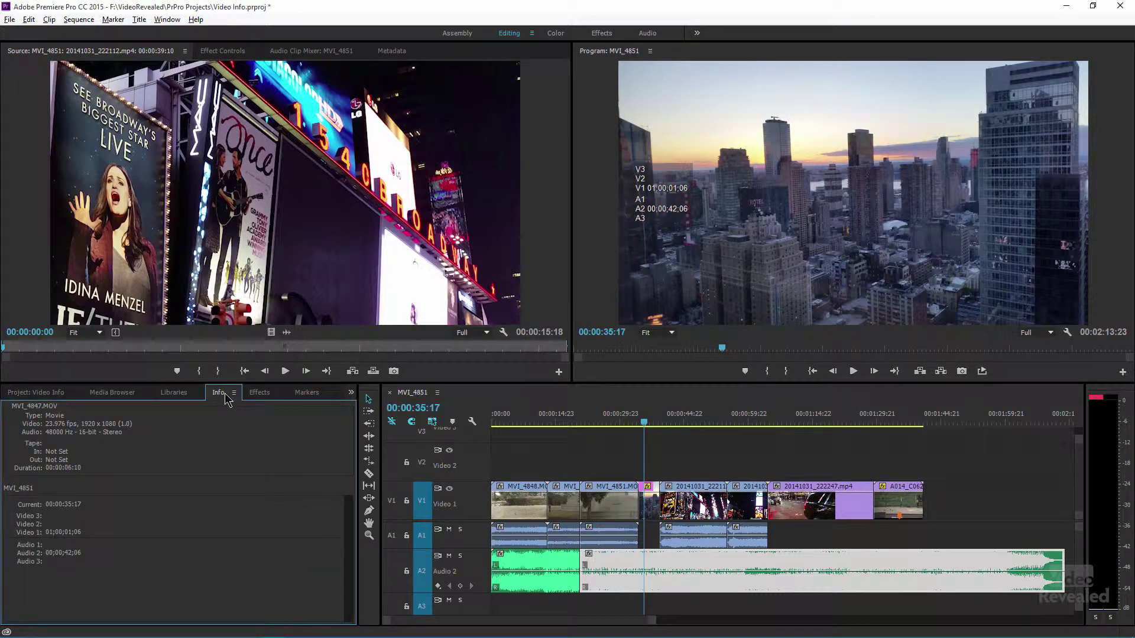
{"action": "left_click_drag", "start_coordinate": [224, 399], "coordinate": [493, 423]}
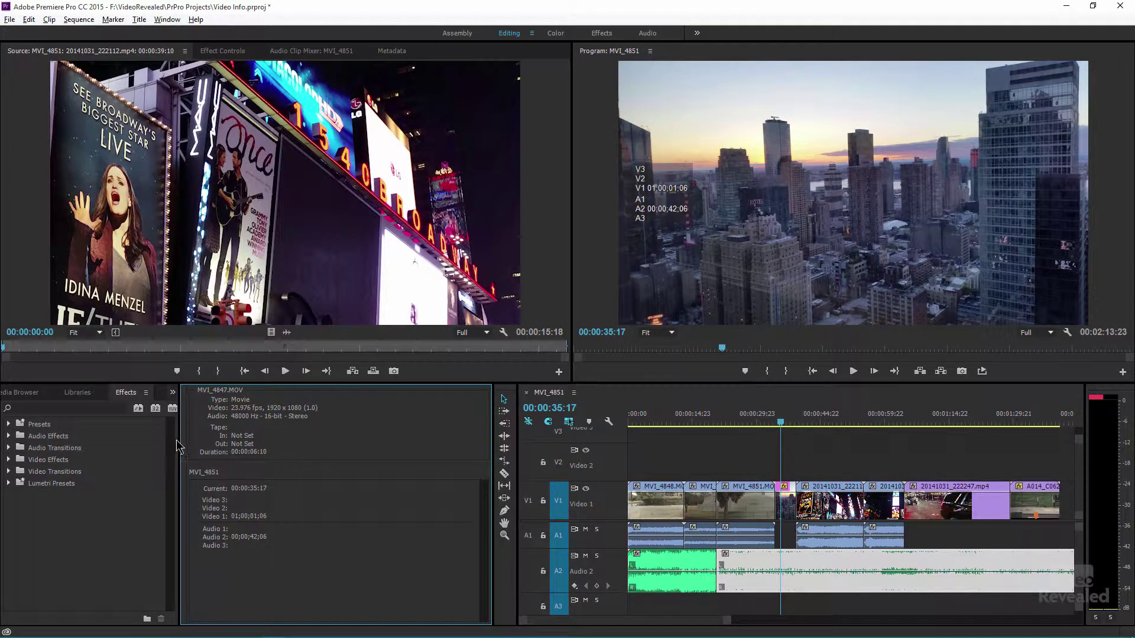
{"action": "left_click_drag", "start_coordinate": [194, 446], "coordinate": [353, 446]}
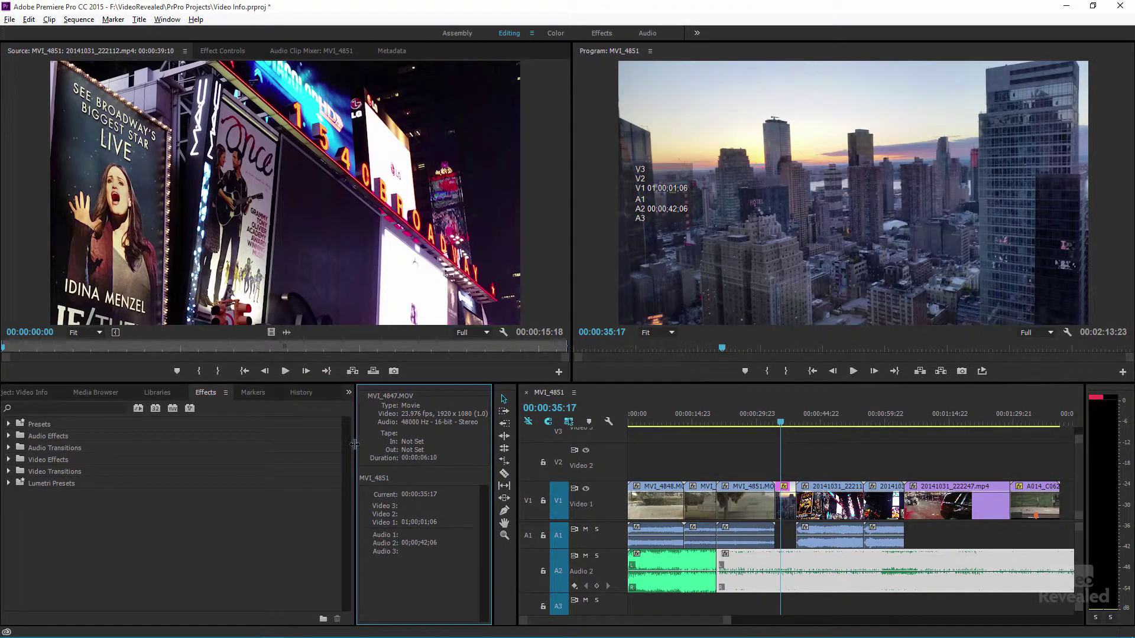
- Select MVI_4852.MOV, MVI_4850.MOV, another clip and the MVI_4851 sequence in the bin
{"action": "left_click", "coordinate": [45, 395]}
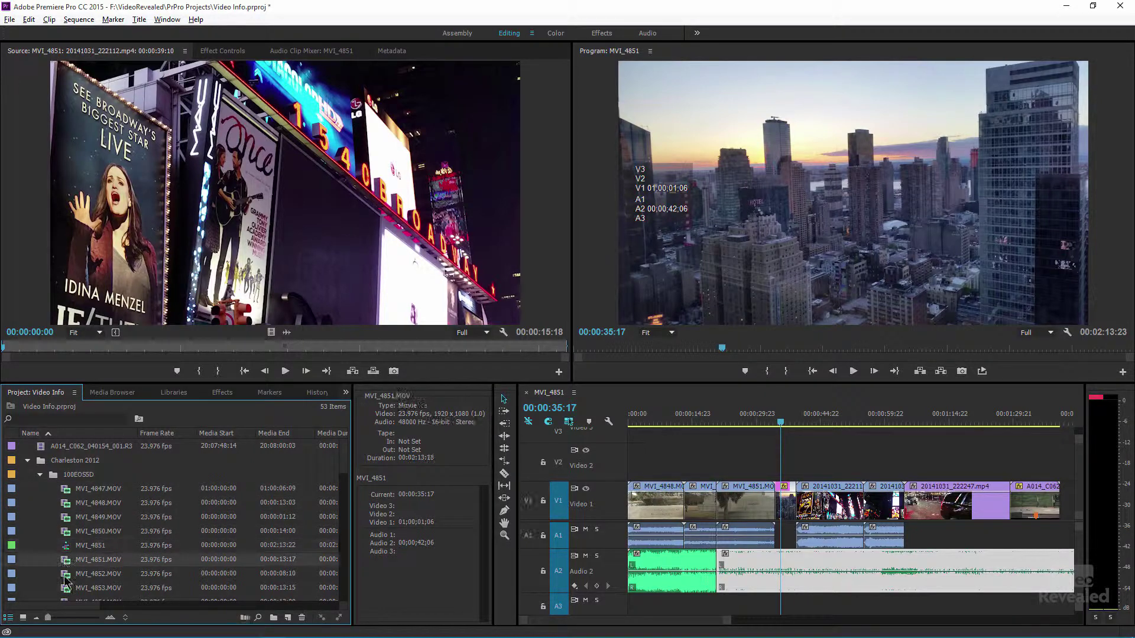
{"action": "left_click", "coordinate": [68, 573]}
{"action": "left_click", "coordinate": [67, 532]}
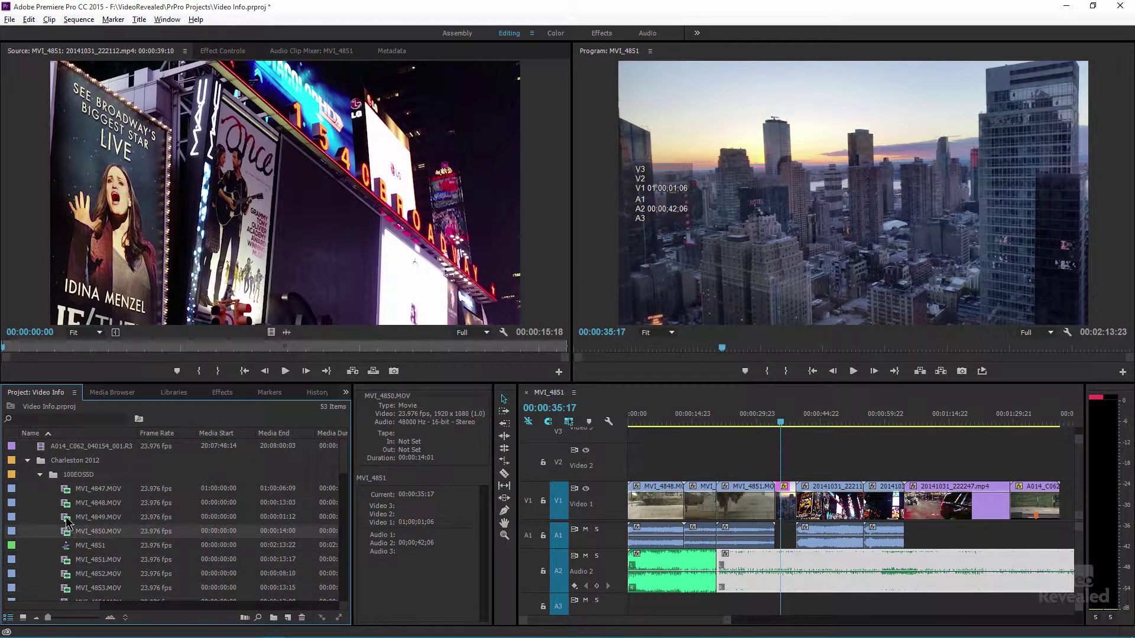
{"action": "left_click", "coordinate": [66, 509]}
{"action": "left_click", "coordinate": [71, 550]}
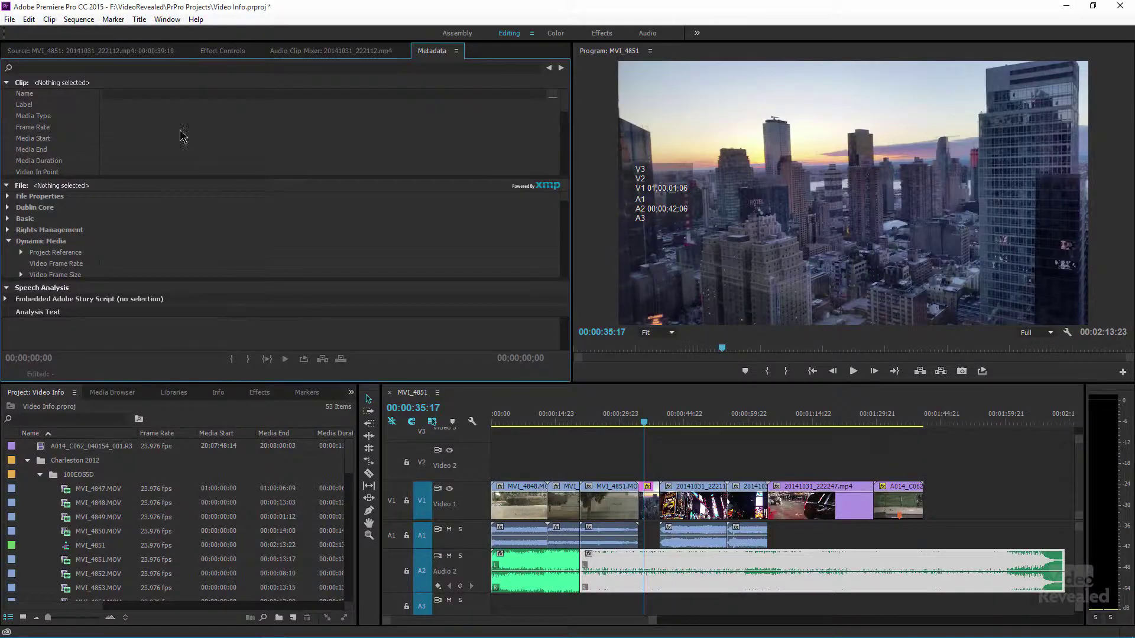
- Show metadata for the MVI_4847.MOV and MVI_4848.MOV clips in the Project bin
{"action": "left_click", "coordinate": [69, 491]}
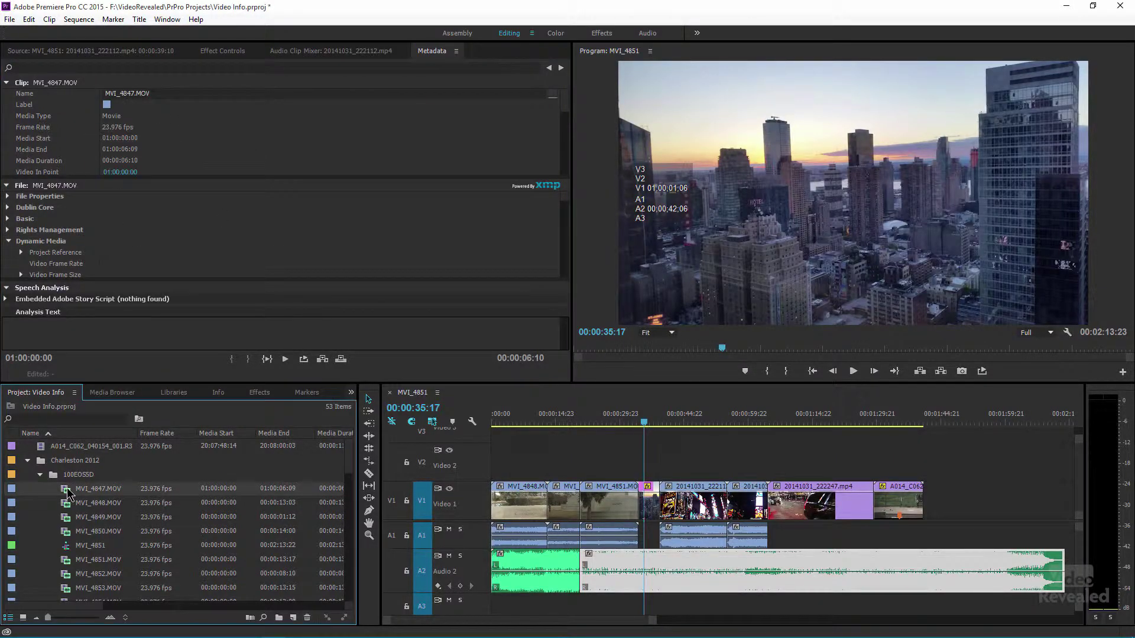
{"action": "left_click", "coordinate": [68, 506]}
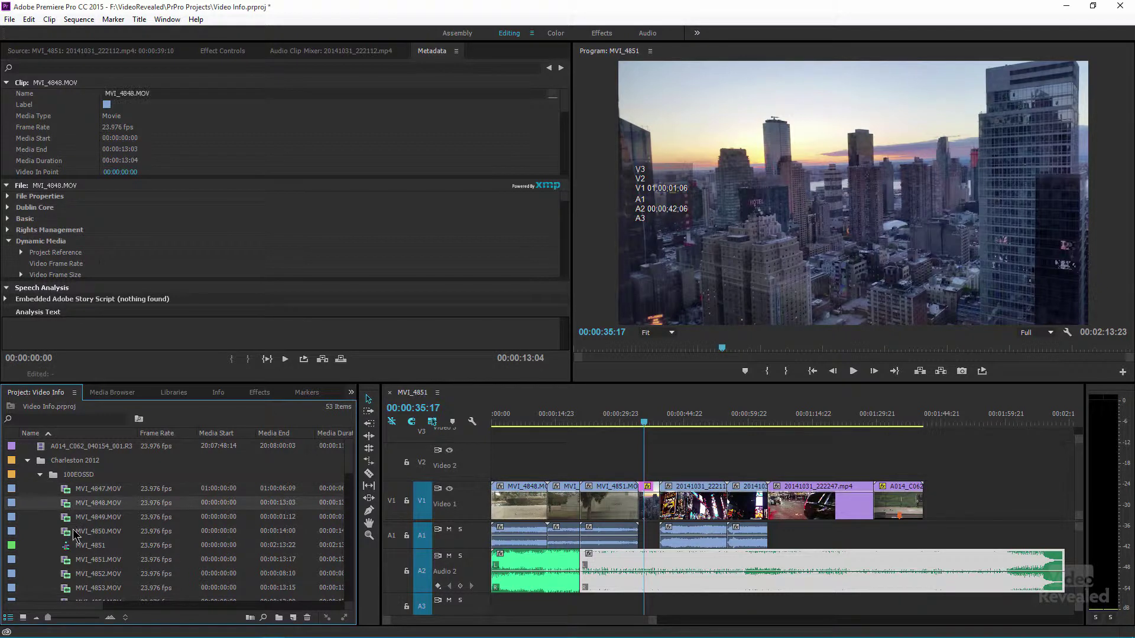
{"action": "scroll", "coordinate": [231, 122], "scroll_direction": "down", "scroll_amount": 3}
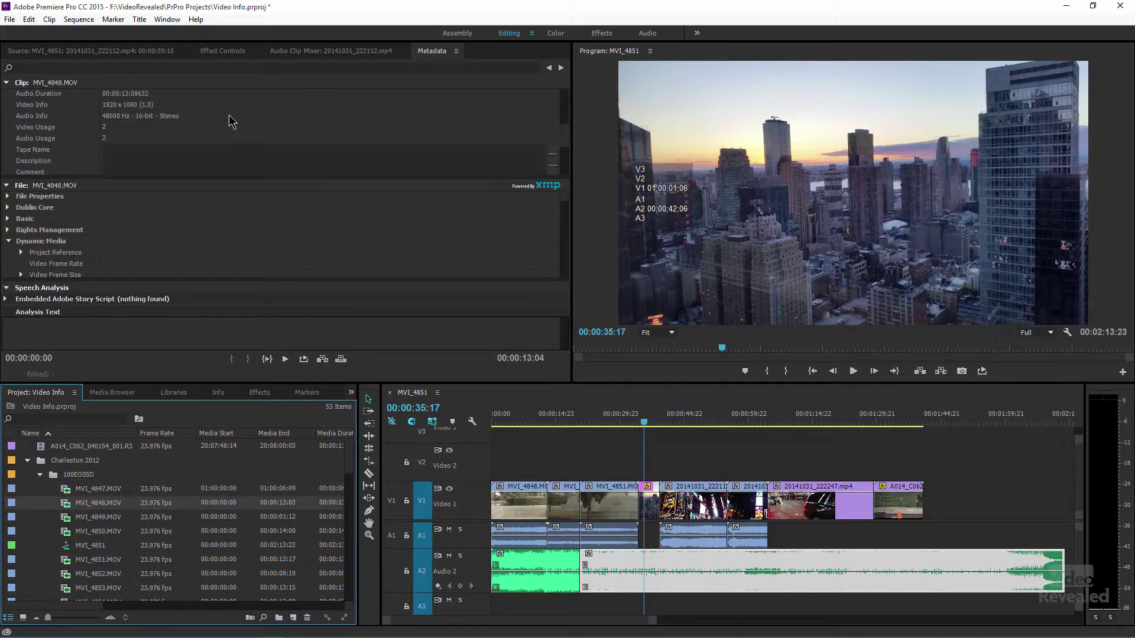
{"action": "scroll", "coordinate": [231, 121], "scroll_direction": "up", "scroll_amount": 4}
{"action": "scroll", "coordinate": [247, 243], "scroll_direction": "down", "scroll_amount": 4}
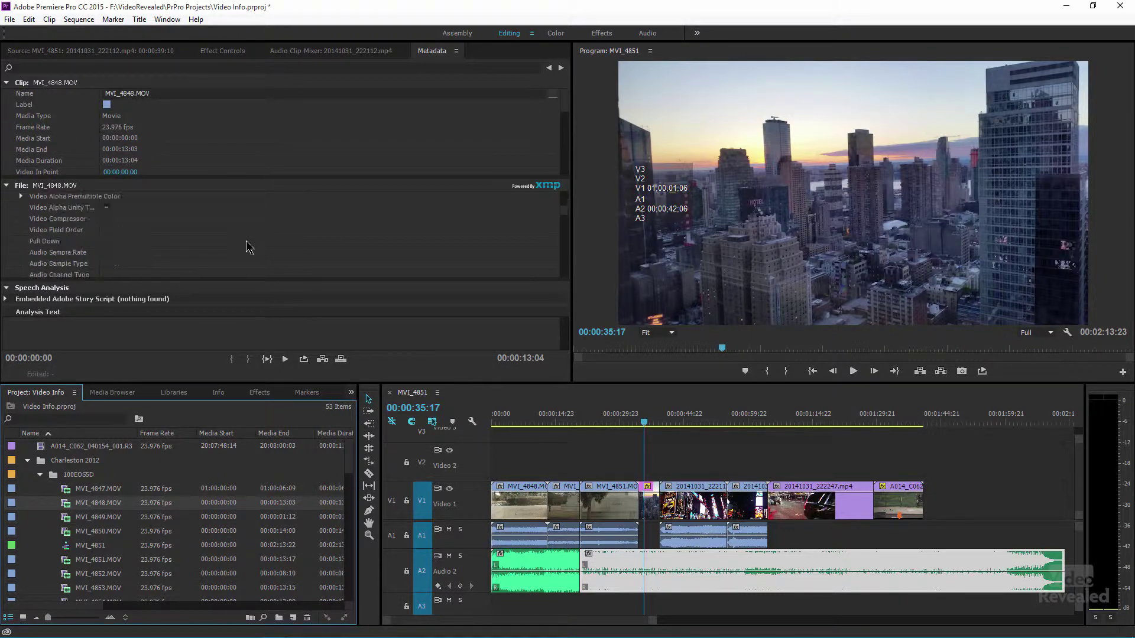
{"action": "scroll", "coordinate": [249, 246], "scroll_direction": "up", "scroll_amount": 4}
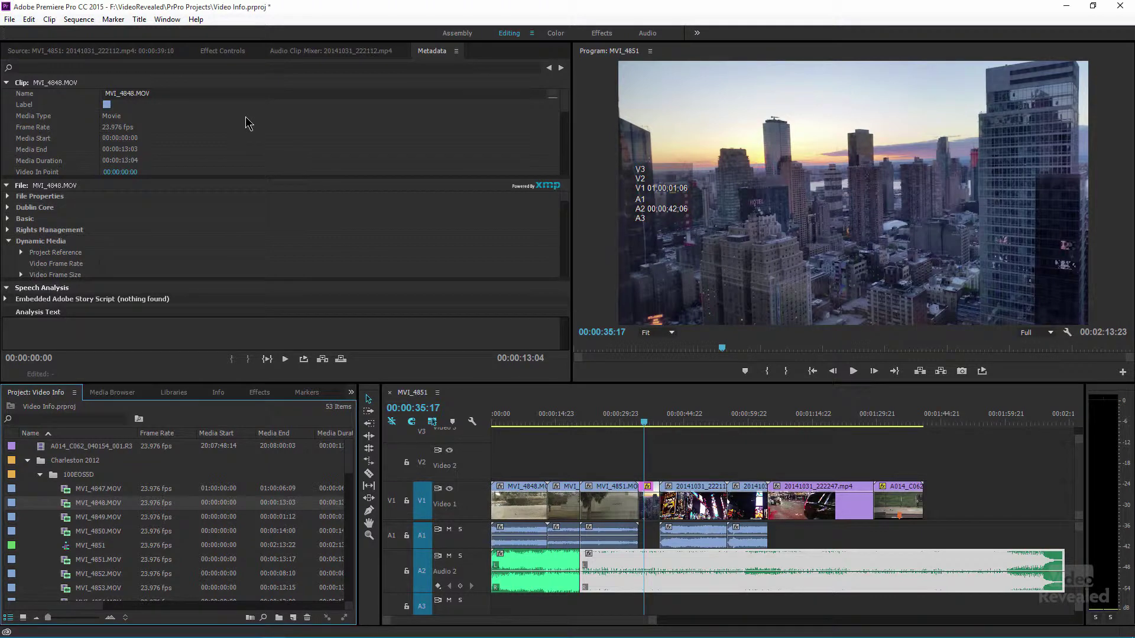
- Select the Rampant Business as Usual.wav and first audio clips on A2, reviewing their metadata
{"action": "left_click", "coordinate": [592, 569]}
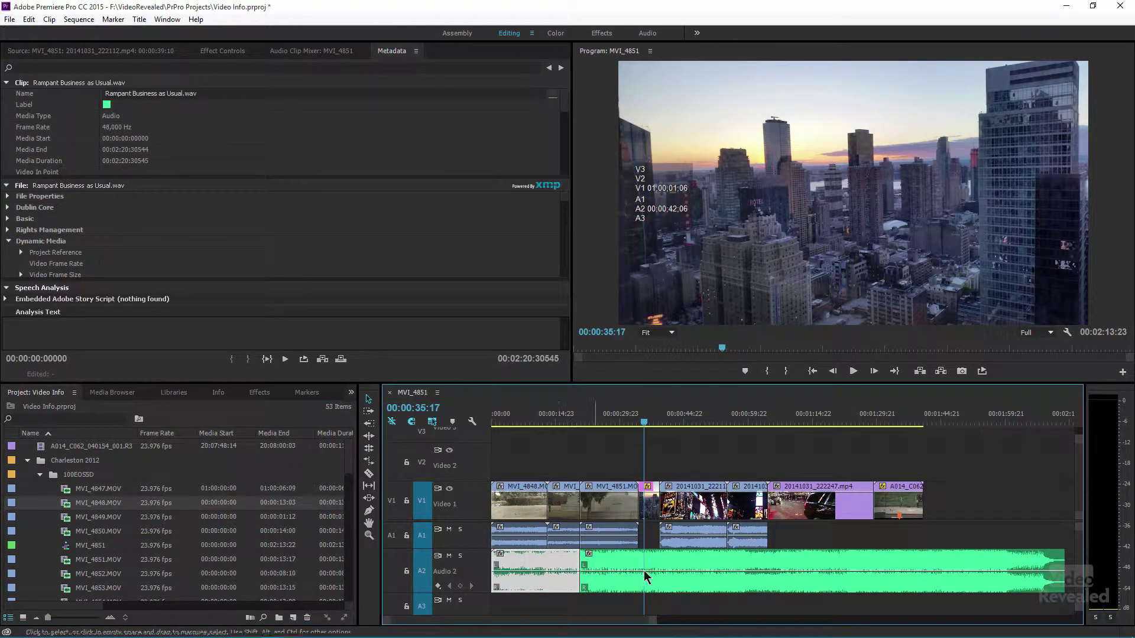
{"action": "left_click", "coordinate": [592, 566]}
{"action": "left_click", "coordinate": [553, 569]}
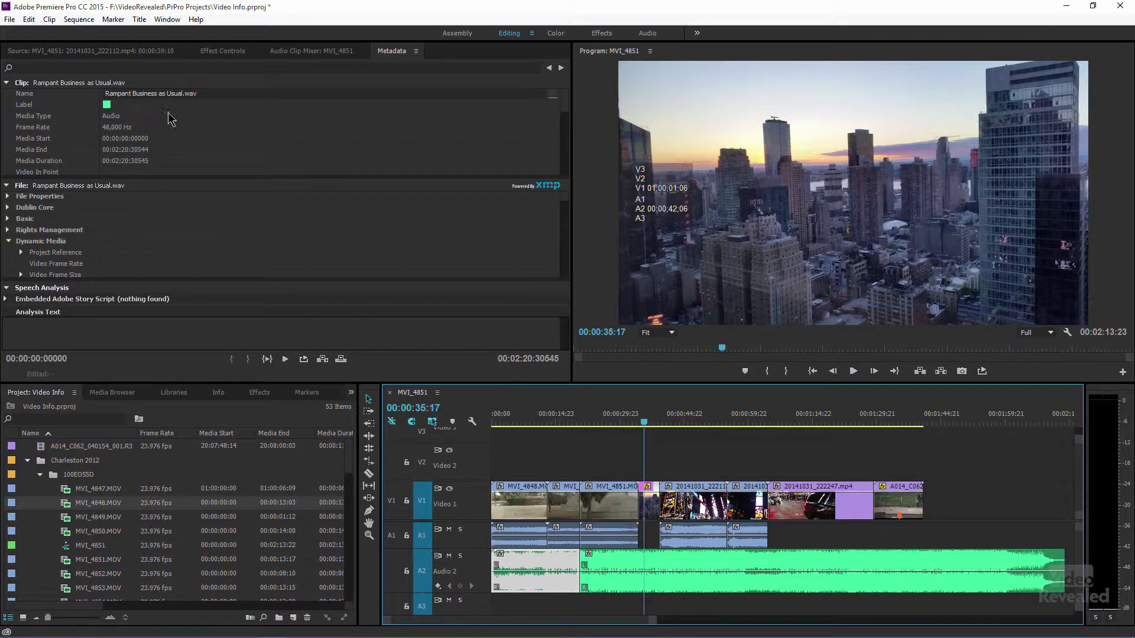
{"action": "scroll", "coordinate": [171, 131], "scroll_direction": "down", "scroll_amount": 5}
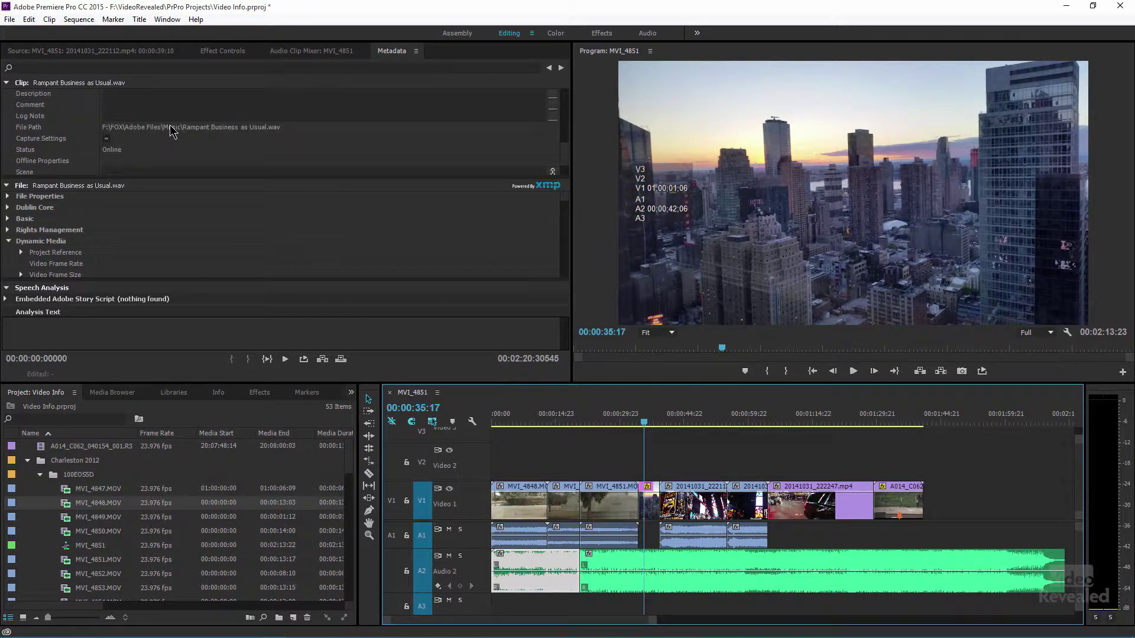
{"action": "scroll", "coordinate": [166, 147], "scroll_direction": "down", "scroll_amount": 3}
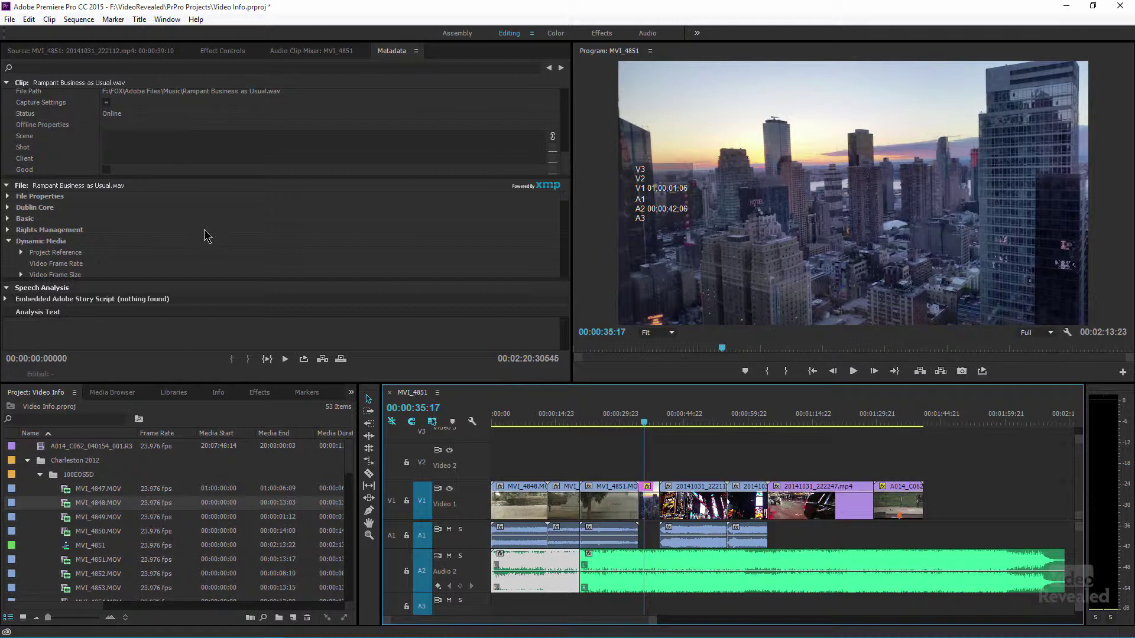
{"action": "scroll", "coordinate": [207, 236], "scroll_direction": "down", "scroll_amount": 3}
{"action": "scroll", "coordinate": [213, 151], "scroll_direction": "down", "scroll_amount": 5}
{"action": "scroll", "coordinate": [204, 237], "scroll_direction": "down", "scroll_amount": 3}
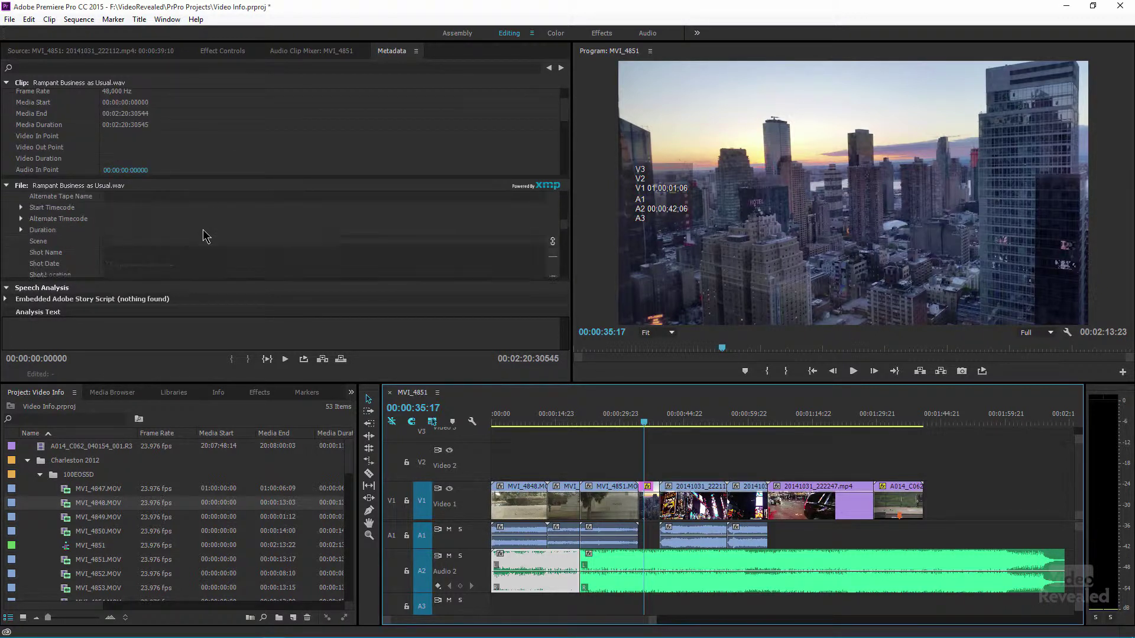
{"action": "scroll", "coordinate": [203, 237], "scroll_direction": "up", "scroll_amount": 5}
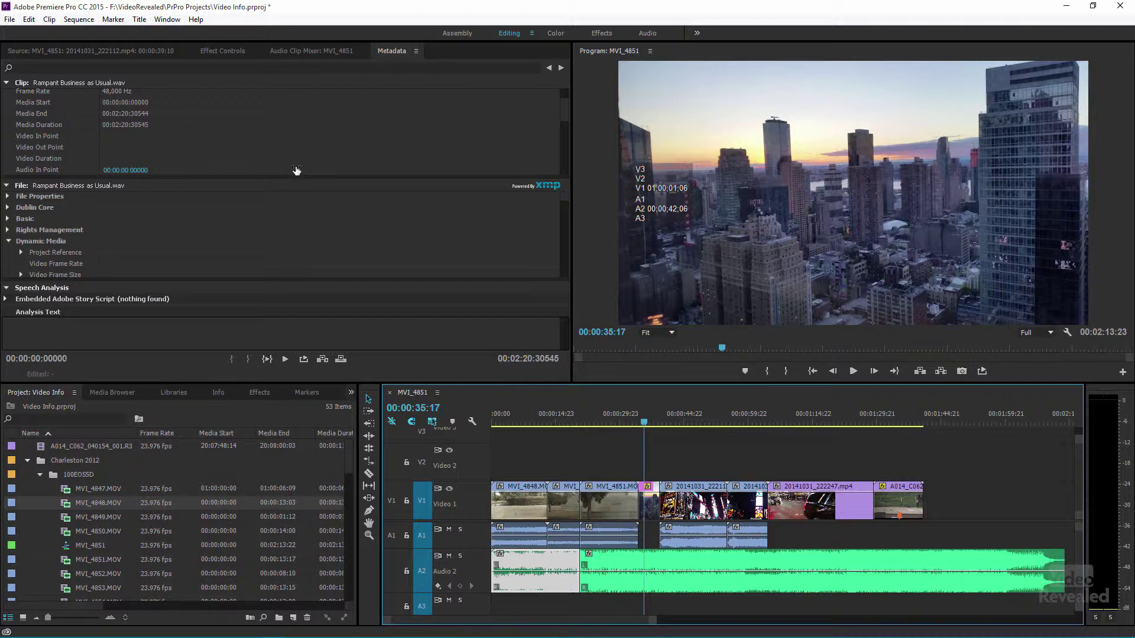
{"action": "left_click", "coordinate": [218, 393]}
- Select MVI_4851.MOV, then MVI_4848.MOV on V1 to show its 00:00:13:04 clip details
{"action": "left_click", "coordinate": [617, 508]}
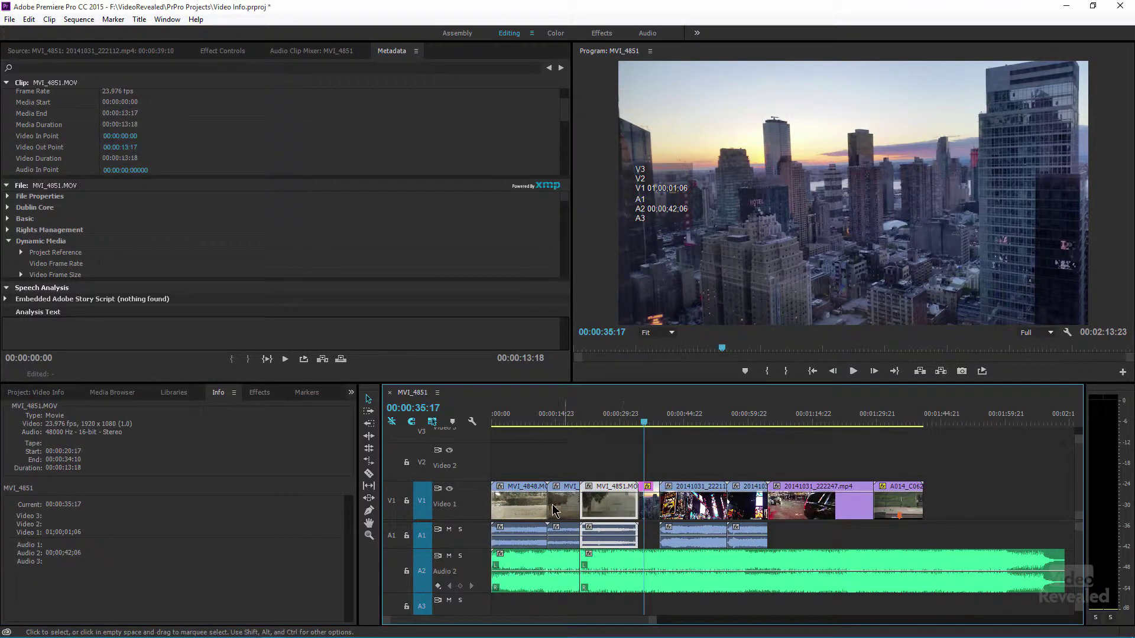
{"action": "left_click", "coordinate": [536, 510]}
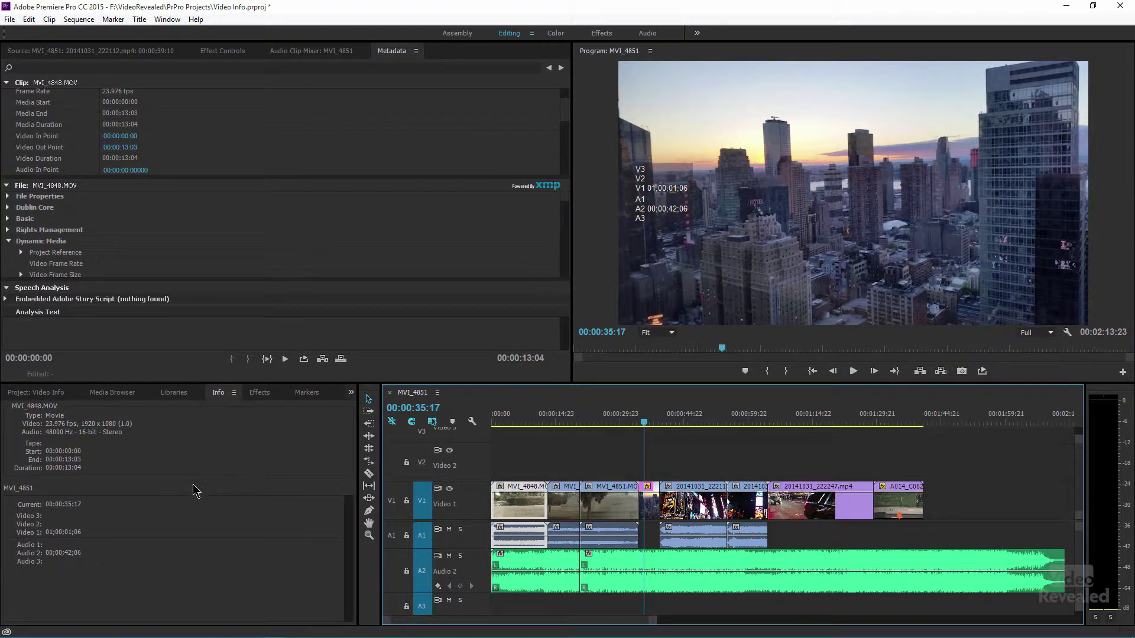